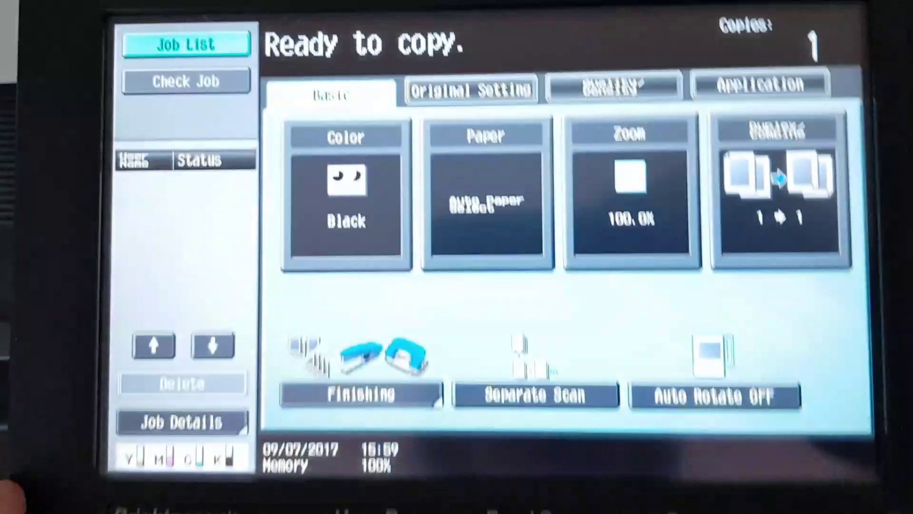
- Set the copy to Full Color on A4 paper from Tray 1
click(346, 193)
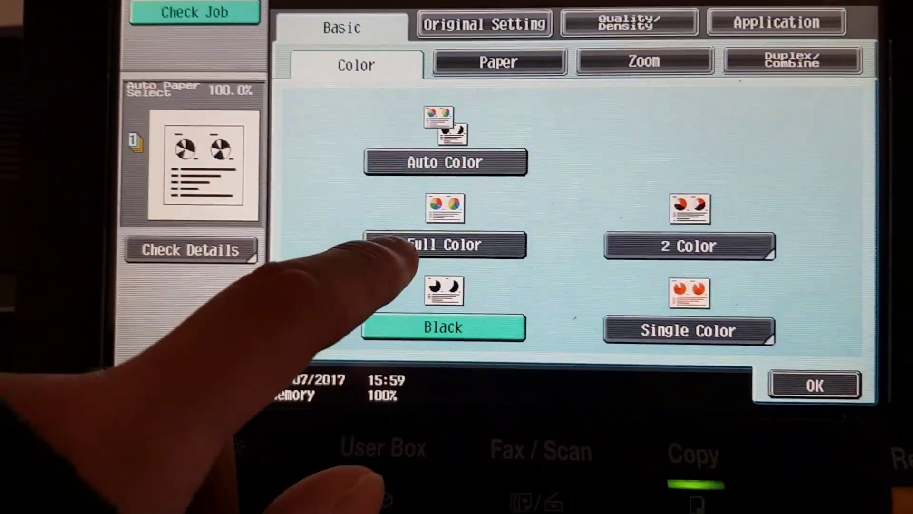
click(447, 276)
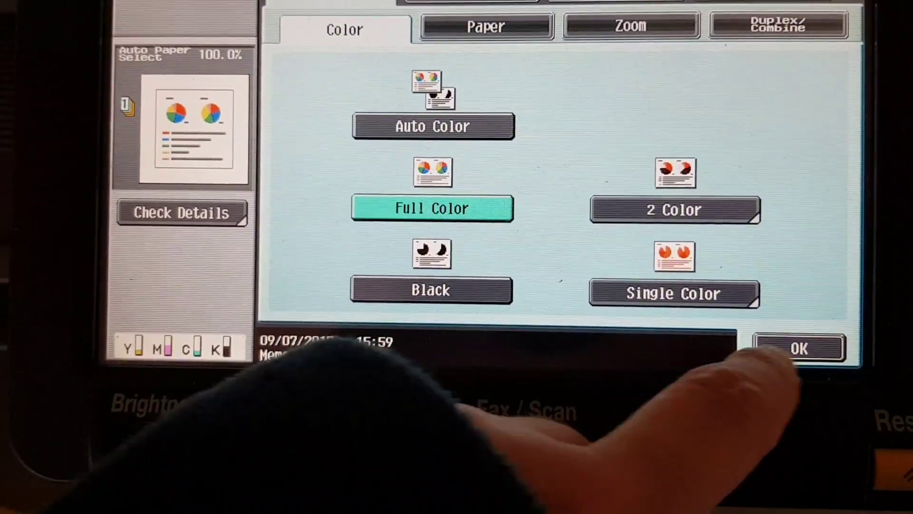
click(796, 350)
click(464, 144)
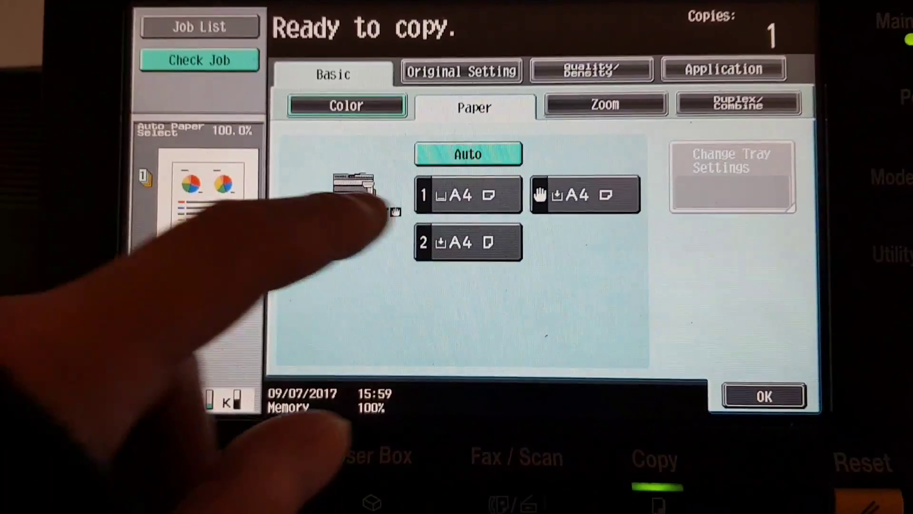
click(468, 195)
click(764, 397)
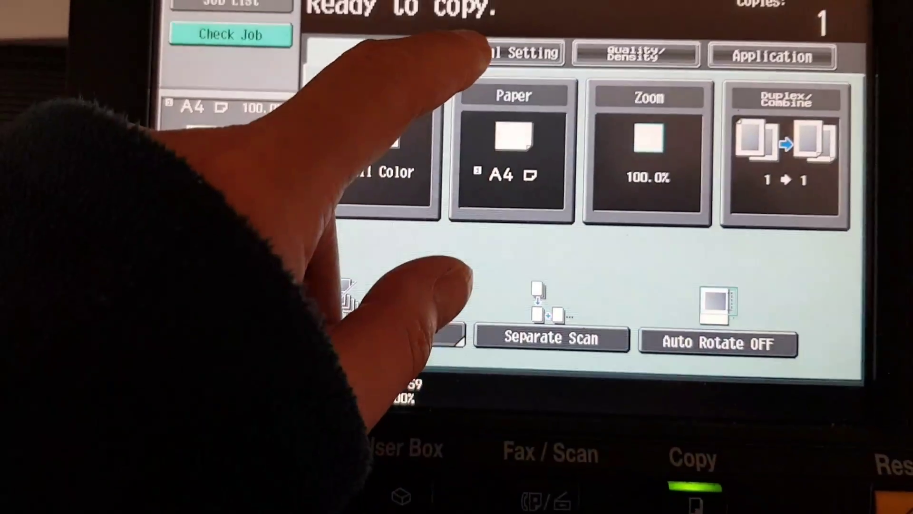
- Set the original size to A6 in Original Setting
click(492, 53)
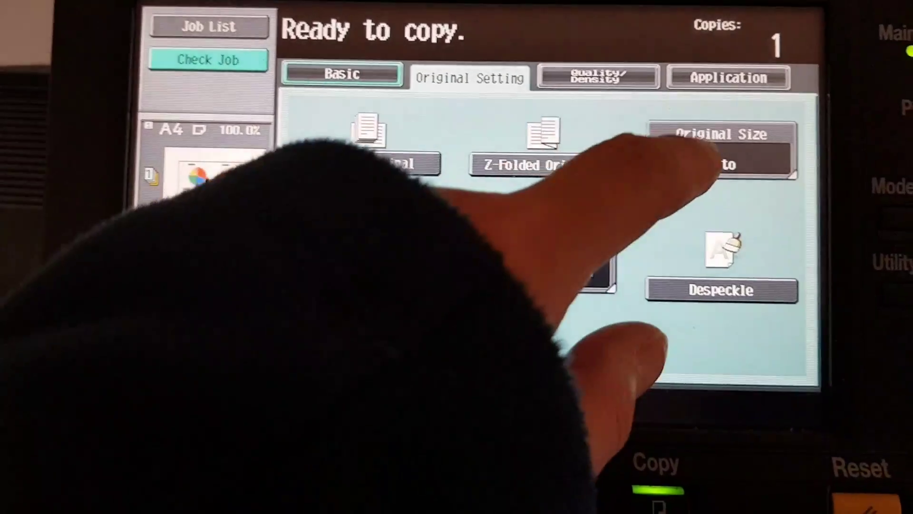
click(768, 136)
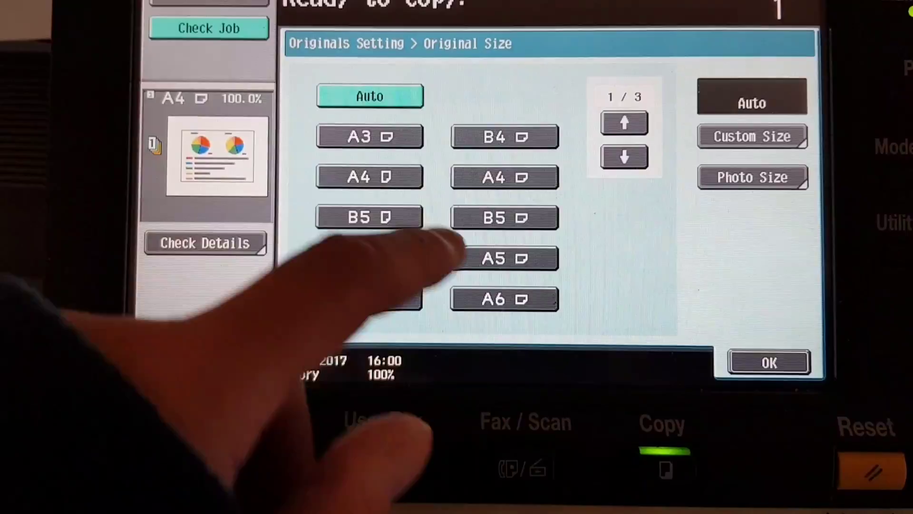
click(500, 308)
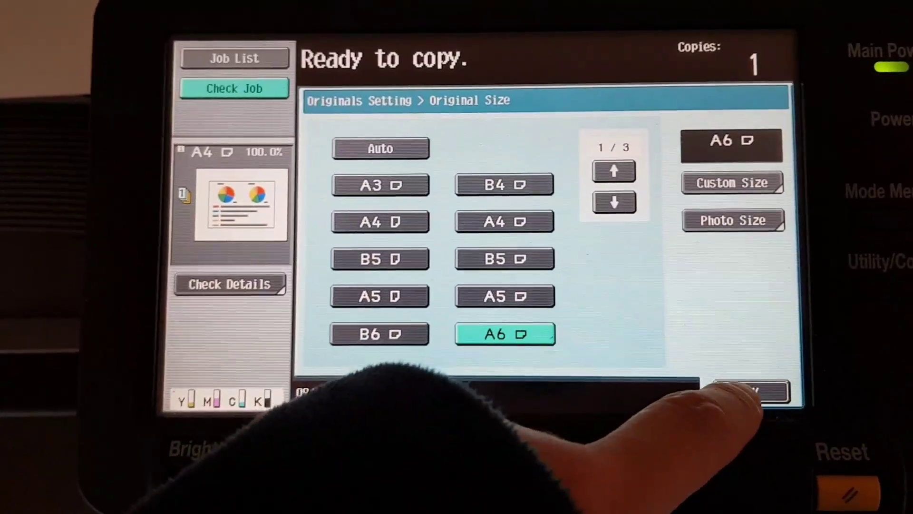
click(758, 393)
click(606, 93)
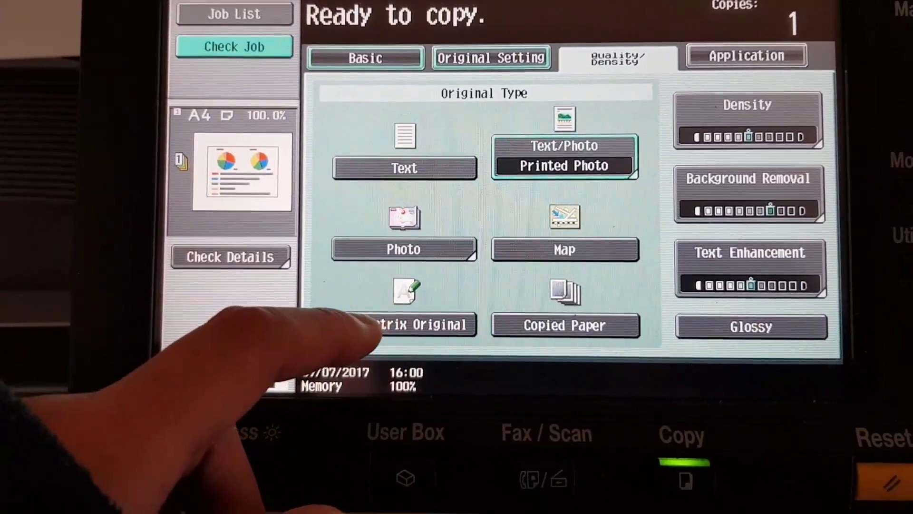
- Mark the original as Dot Matrix, with Darker Text enhancement and Light background removal
click(394, 365)
click(742, 257)
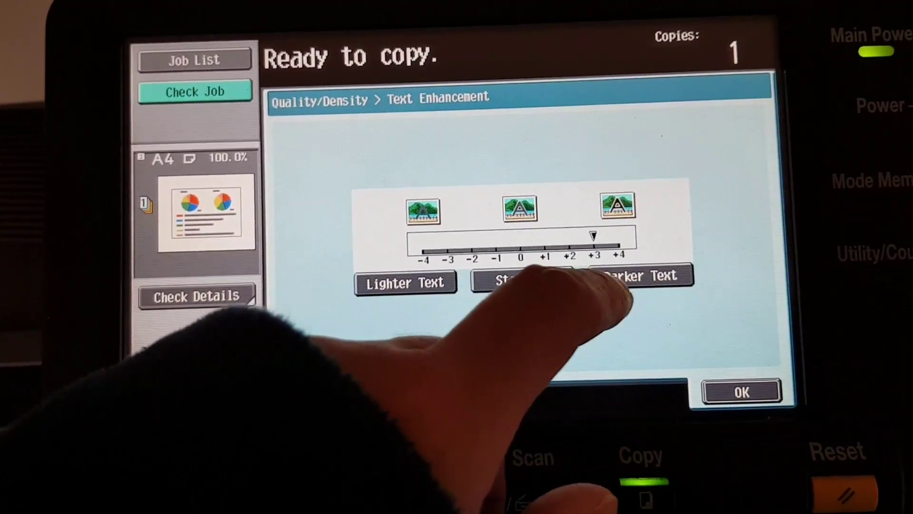
click(743, 384)
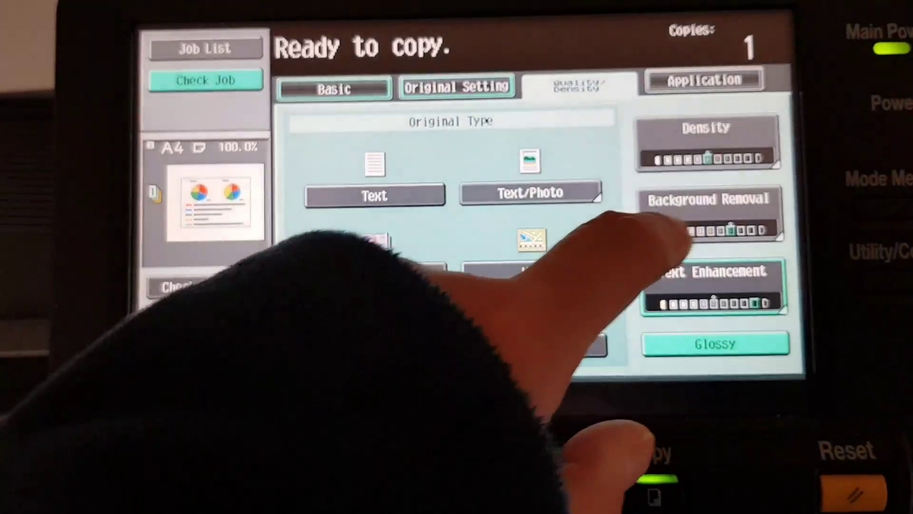
click(703, 200)
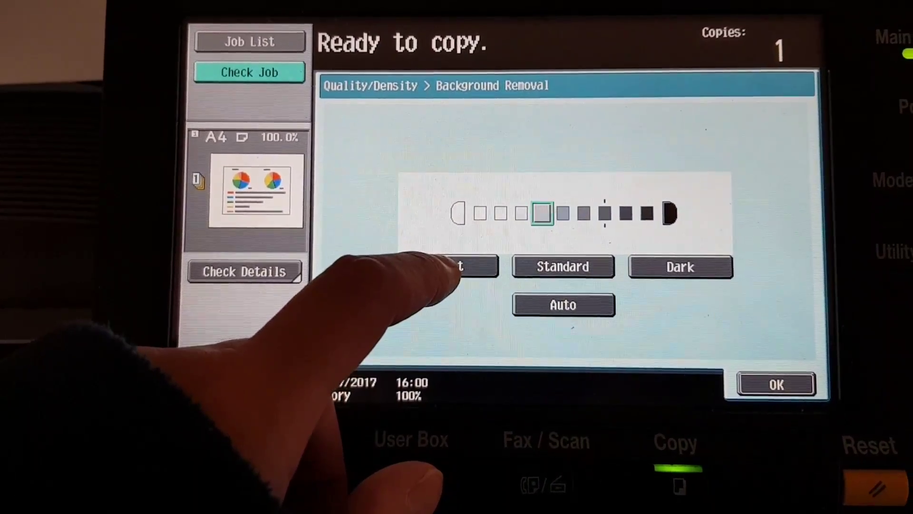
click(768, 377)
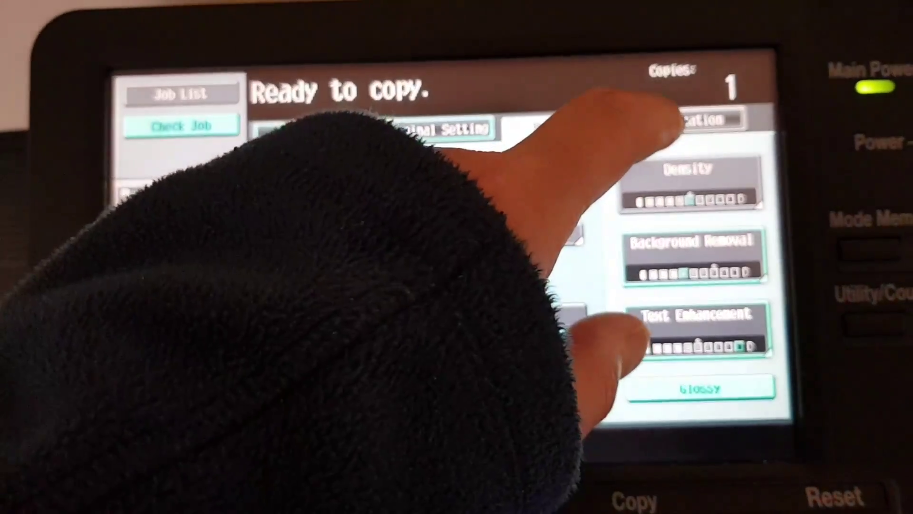
- Turn on Negative/Positive Reverse under Application > Edit Color
click(671, 124)
click(475, 207)
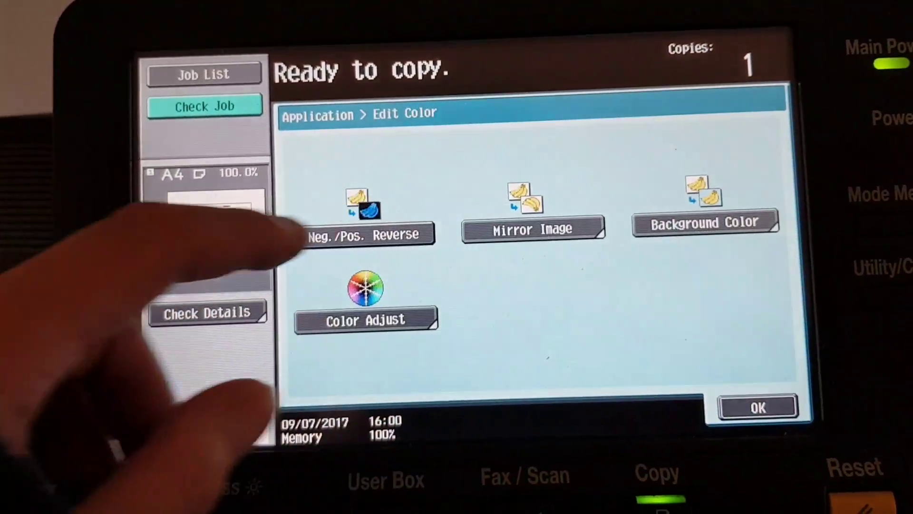
click(360, 229)
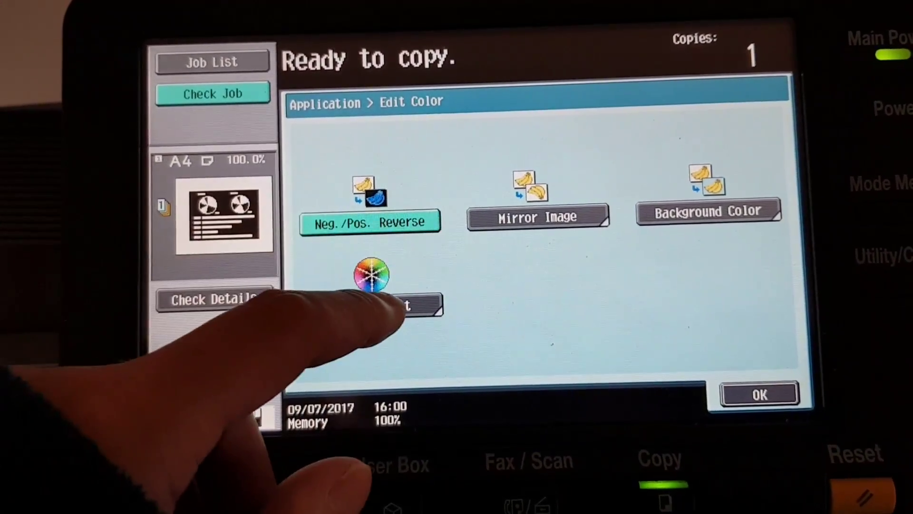
- Raise sharpness, copy density to +3, contrast and saturation in Color Adjust
click(389, 309)
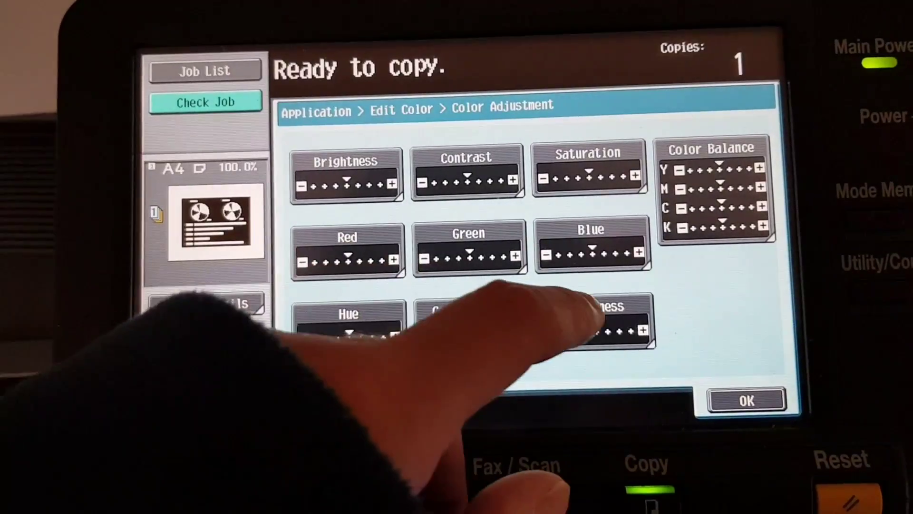
click(589, 321)
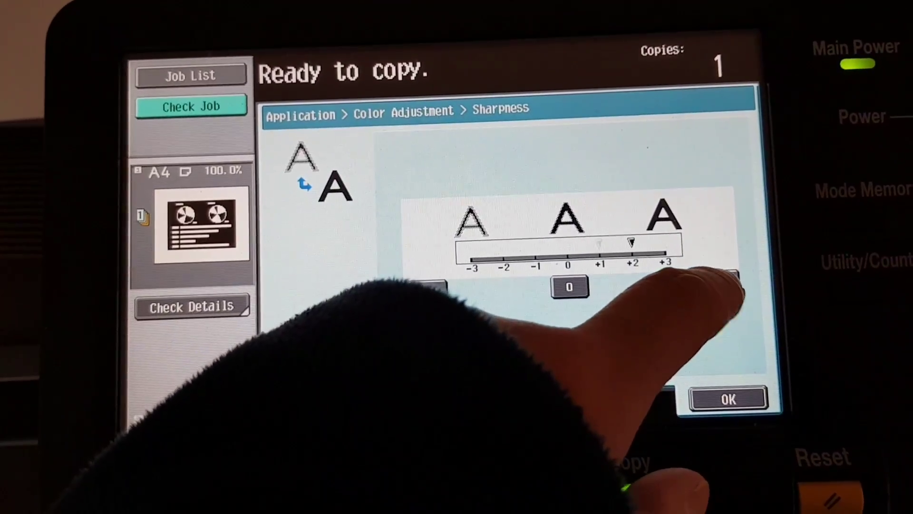
click(728, 388)
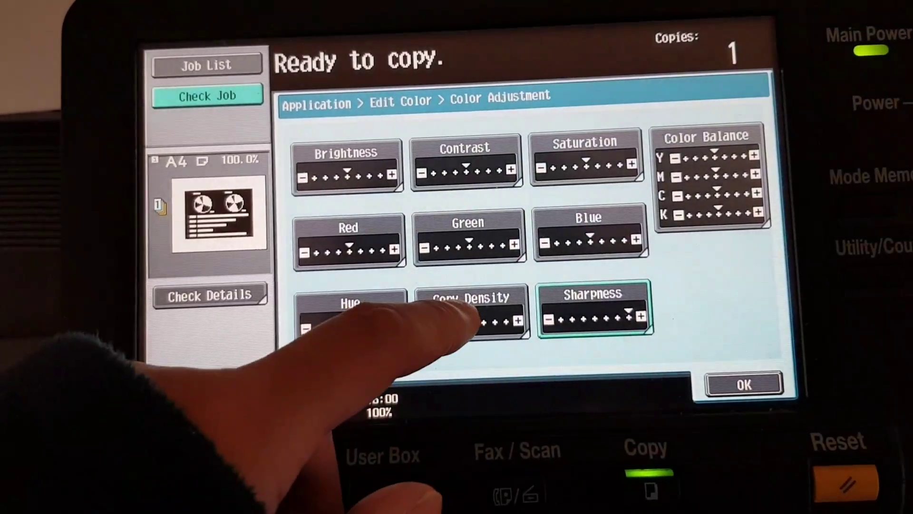
click(467, 303)
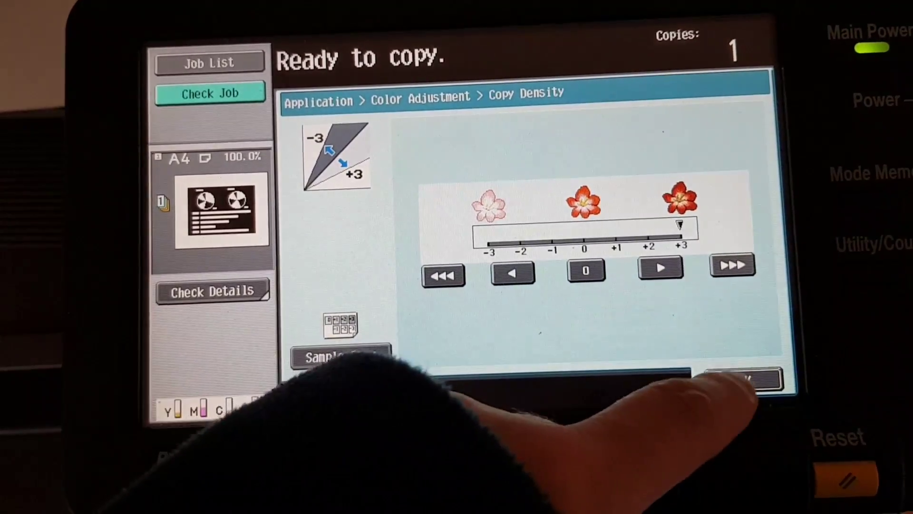
click(743, 382)
click(467, 154)
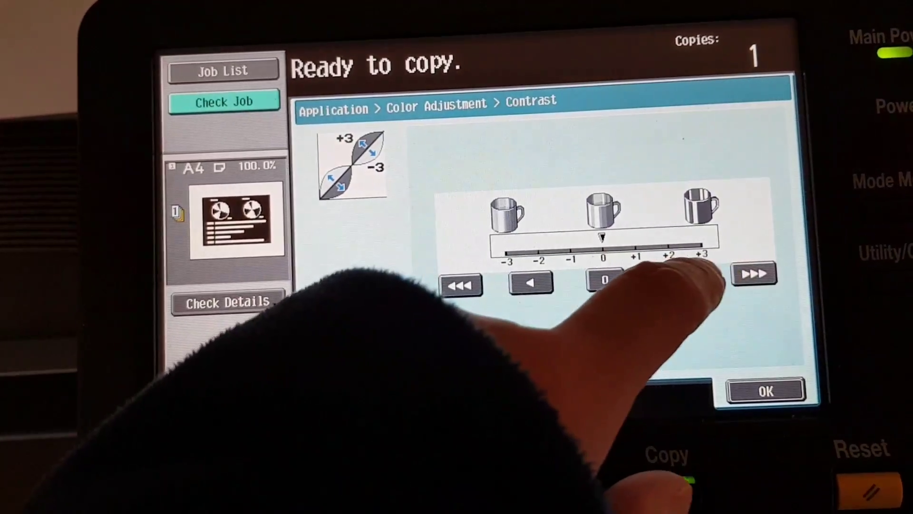
click(678, 275)
click(762, 386)
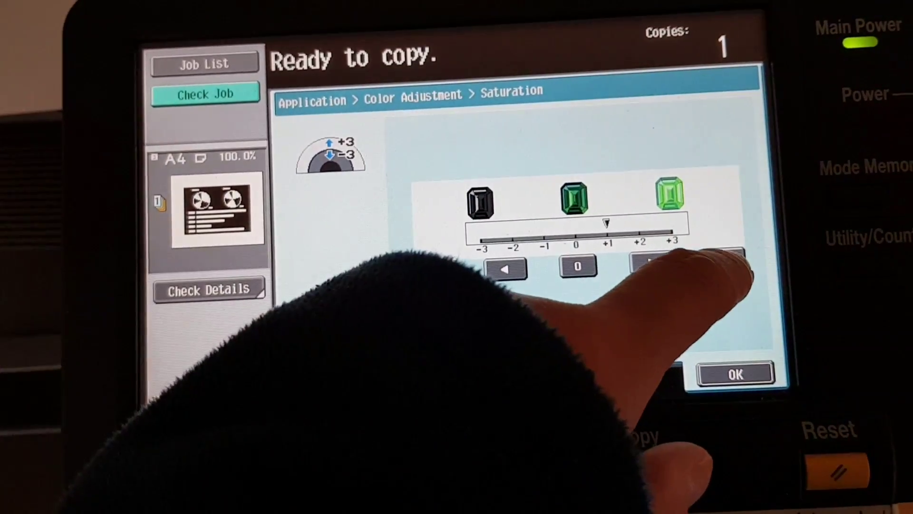
click(743, 353)
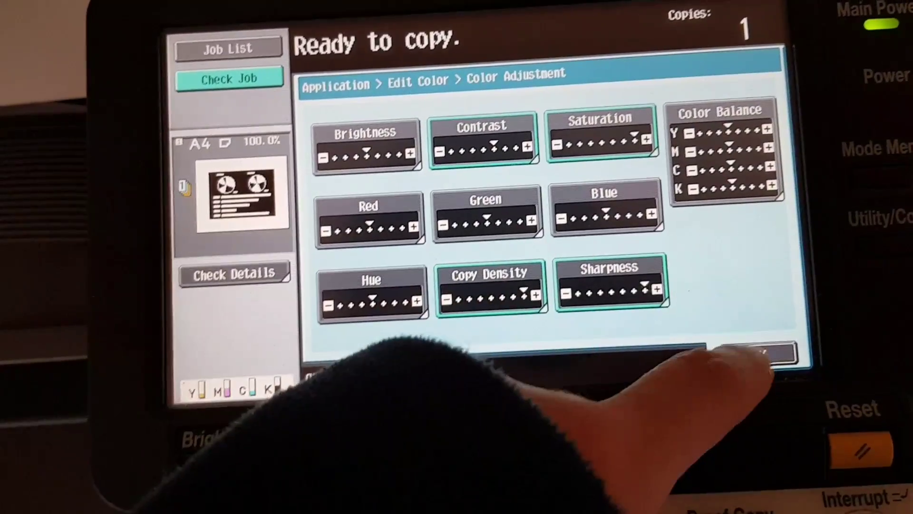
click(749, 361)
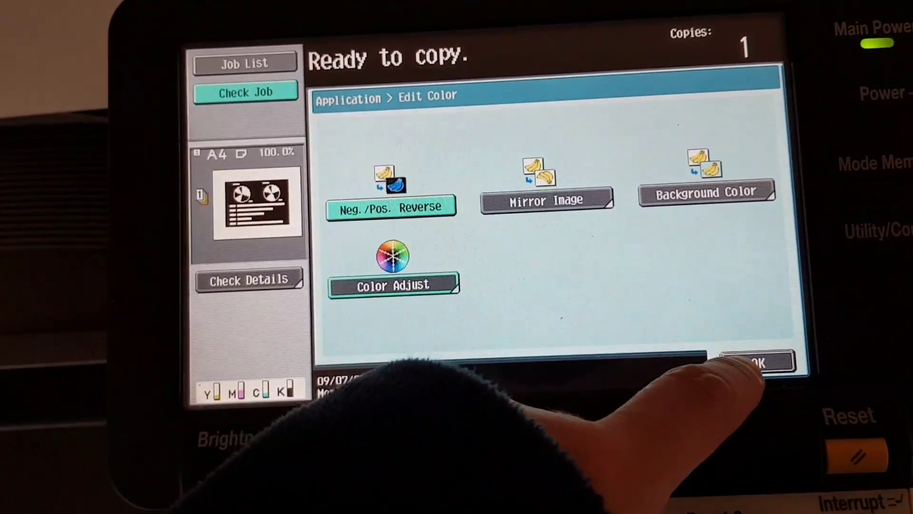
click(756, 363)
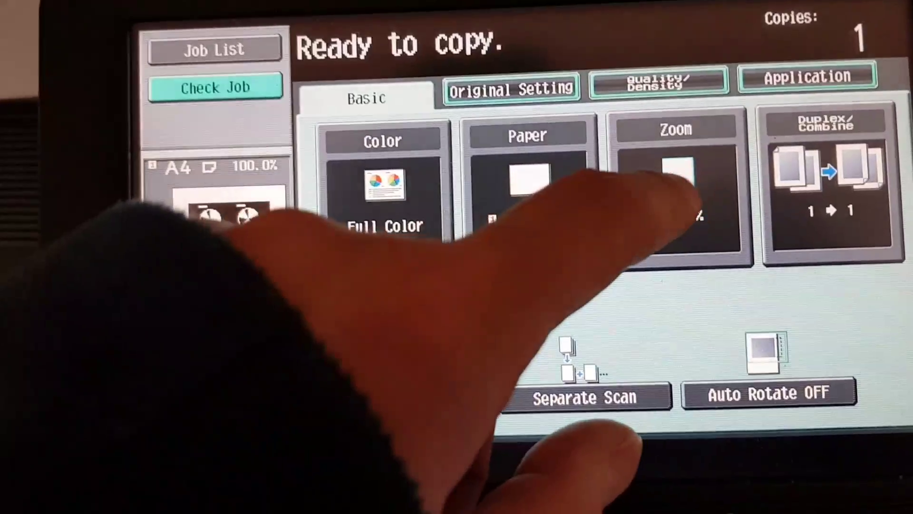
- Open the Zoom settings screen from the Basic tab
click(670, 196)
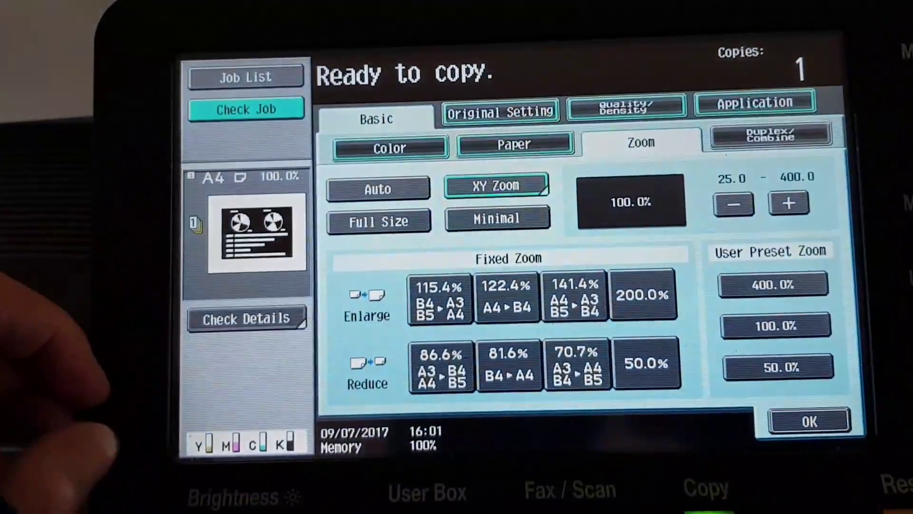
- Choose the 200.0% fixed zoom ratio
click(644, 216)
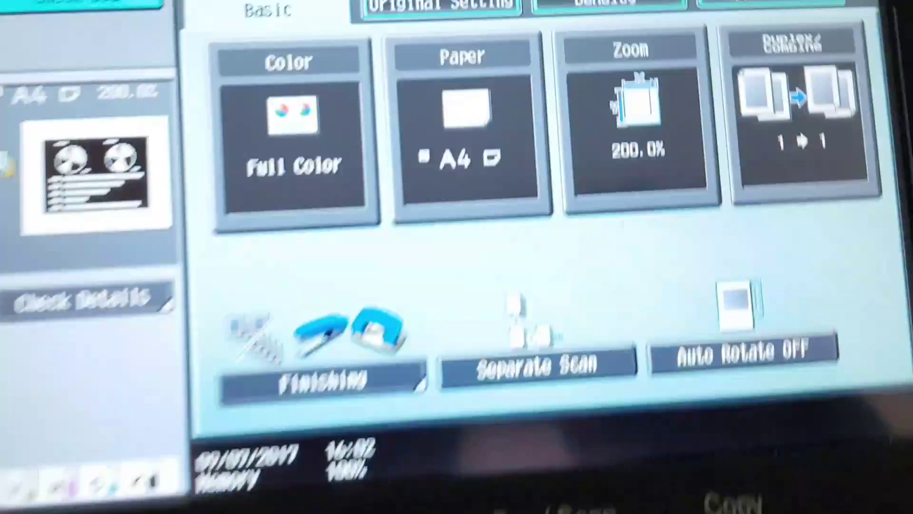
- Set the XY Zoom ratio to 297.0% and confirm
click(639, 122)
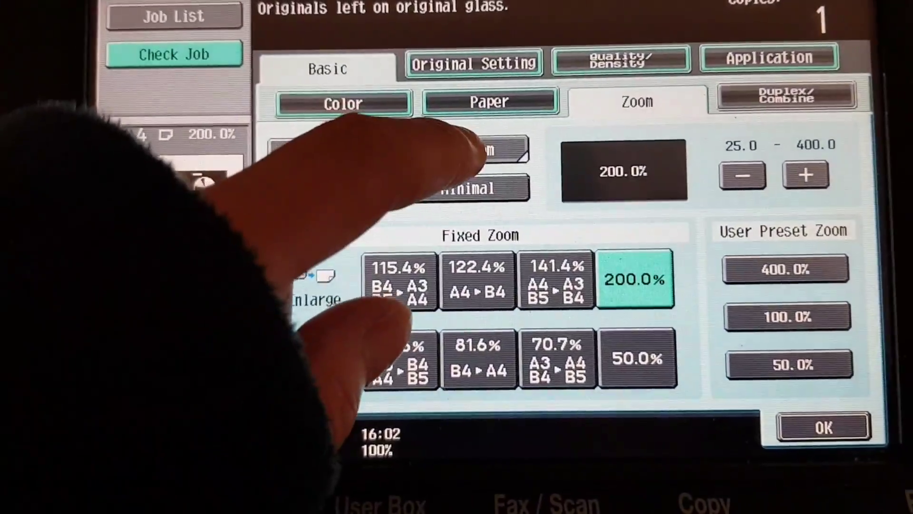
click(486, 149)
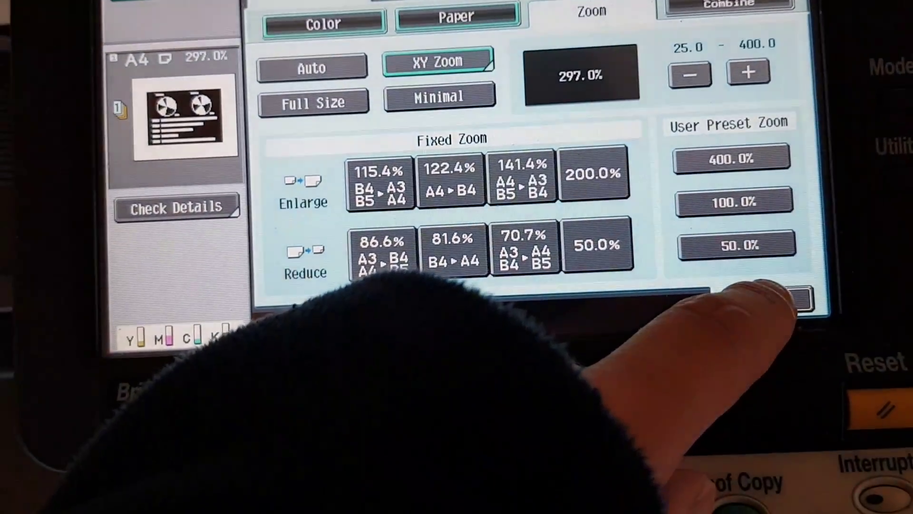
click(779, 307)
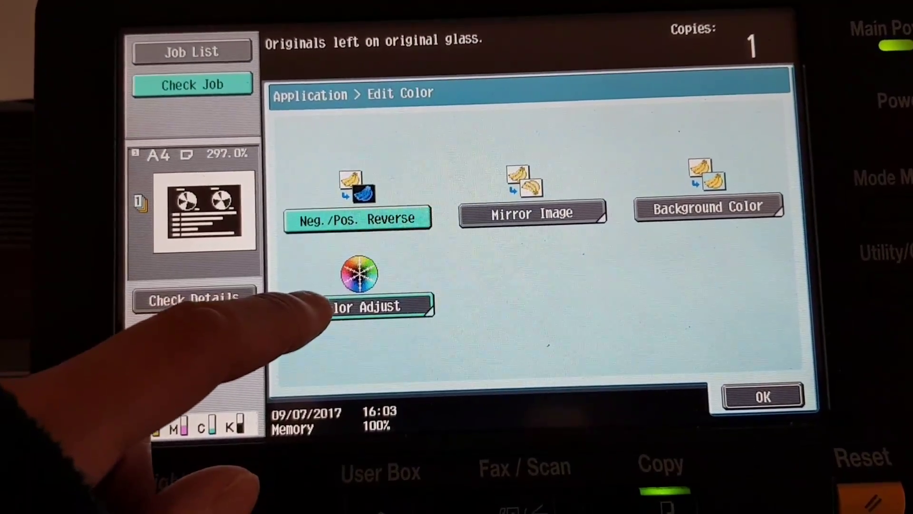
- Raise Red to +2 and push copy density to maximum in Color Adjust
click(360, 306)
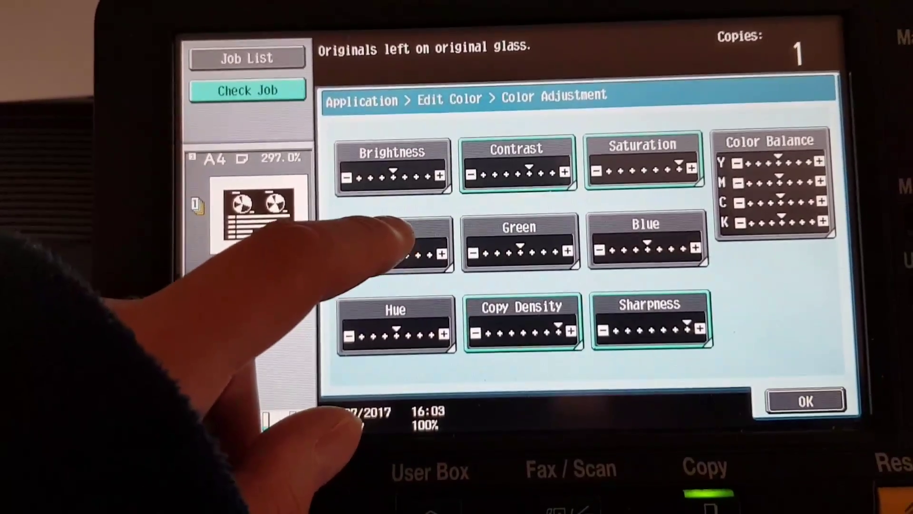
click(399, 253)
click(691, 261)
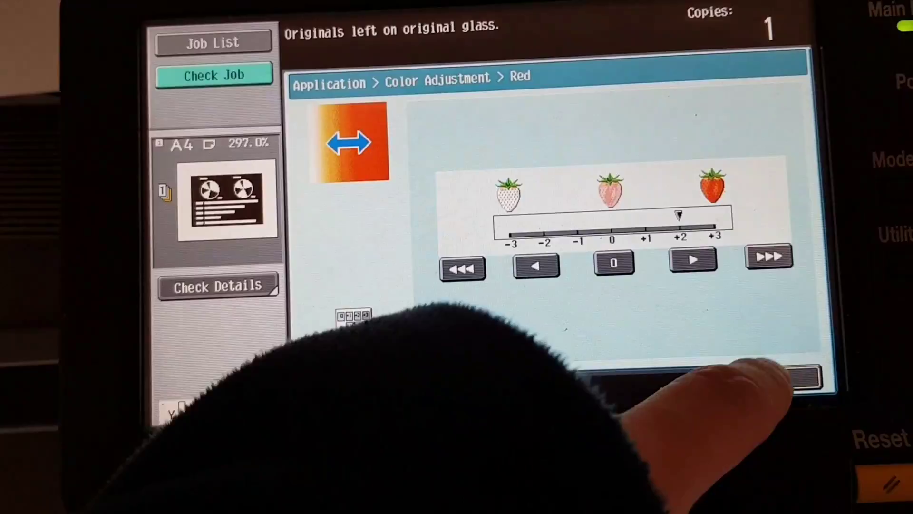
click(781, 379)
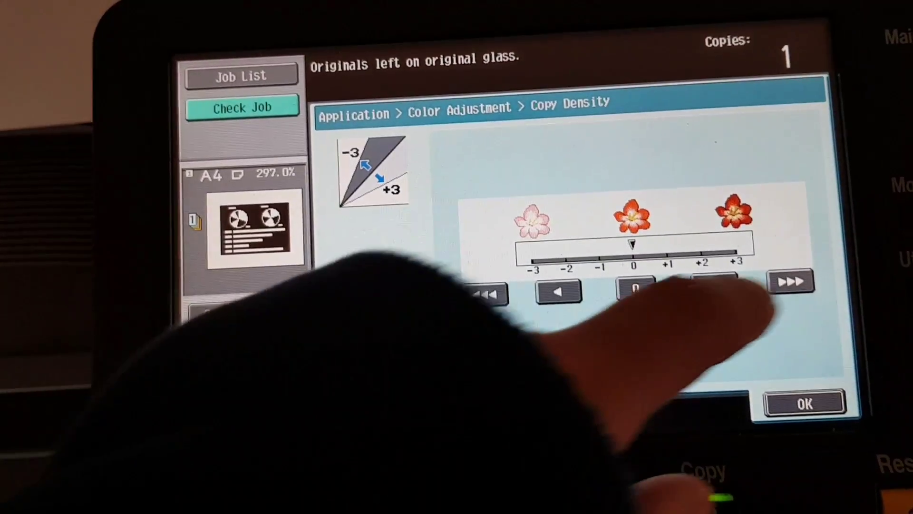
click(788, 275)
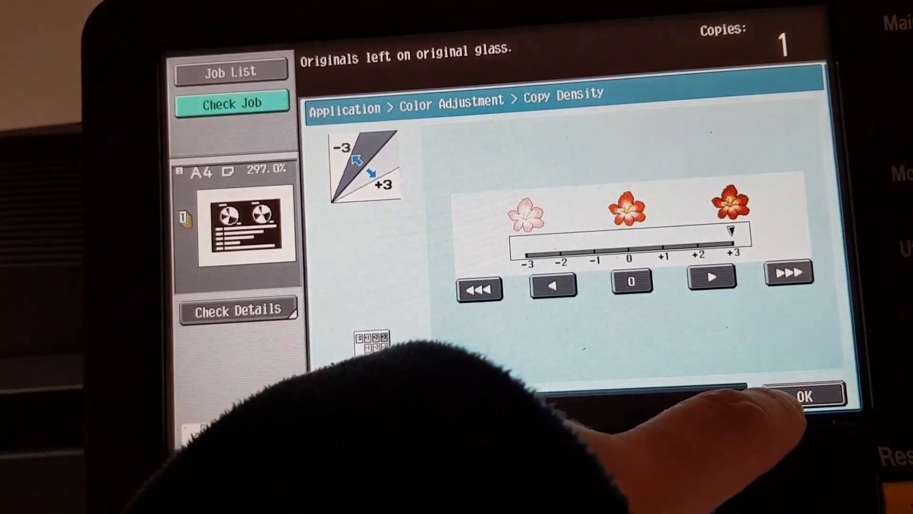
click(804, 395)
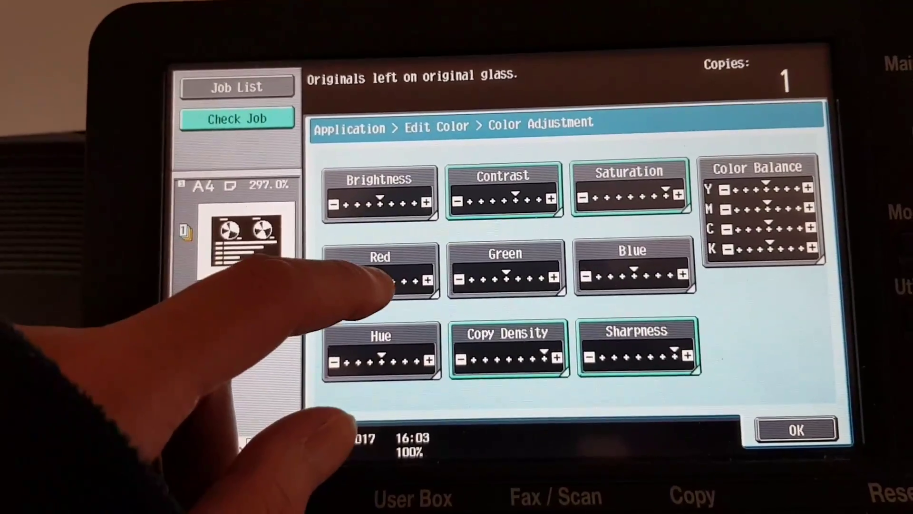
- Increase Red to +3 and lower Brightness to -3
click(389, 282)
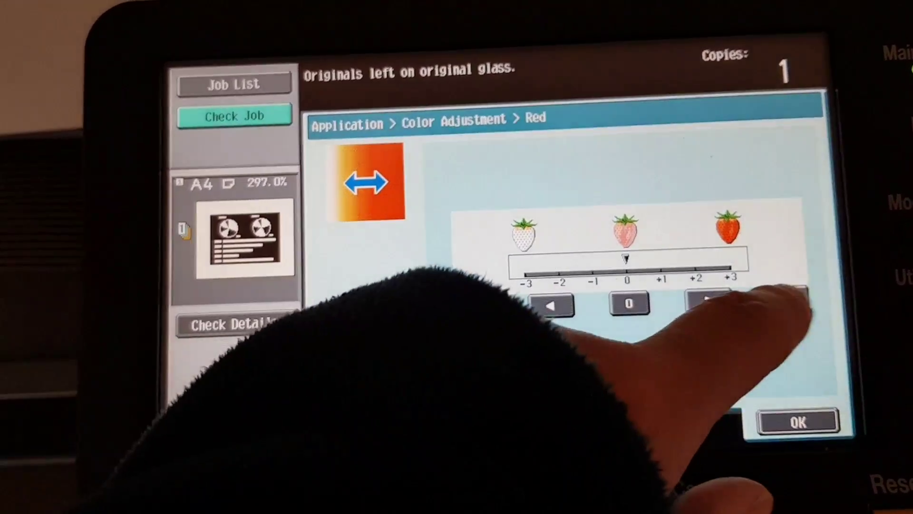
click(789, 294)
click(805, 420)
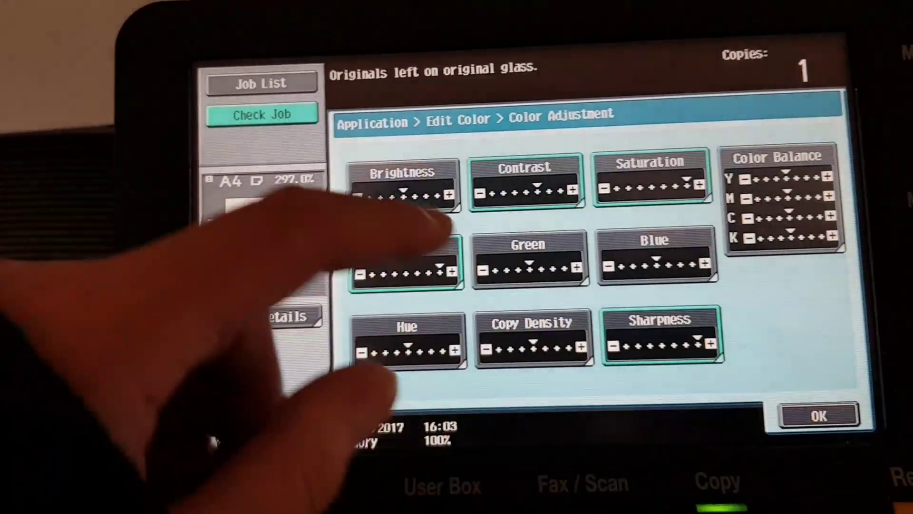
click(417, 182)
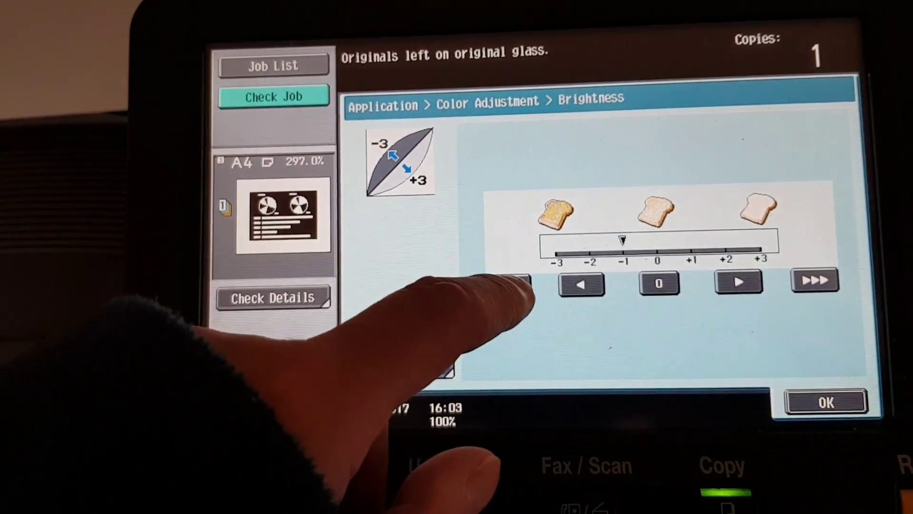
click(508, 282)
click(822, 399)
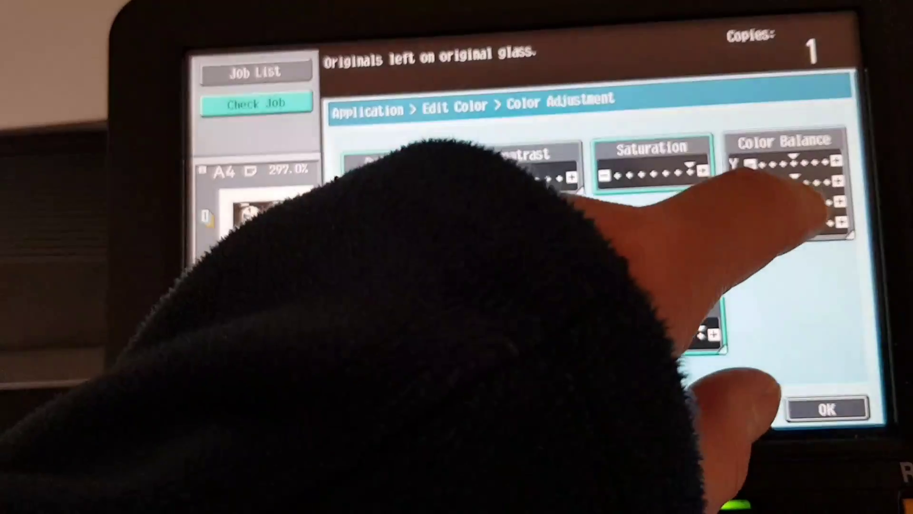
- Raise Magenta balance to +2, select Cyan and Black, and confirm
click(783, 178)
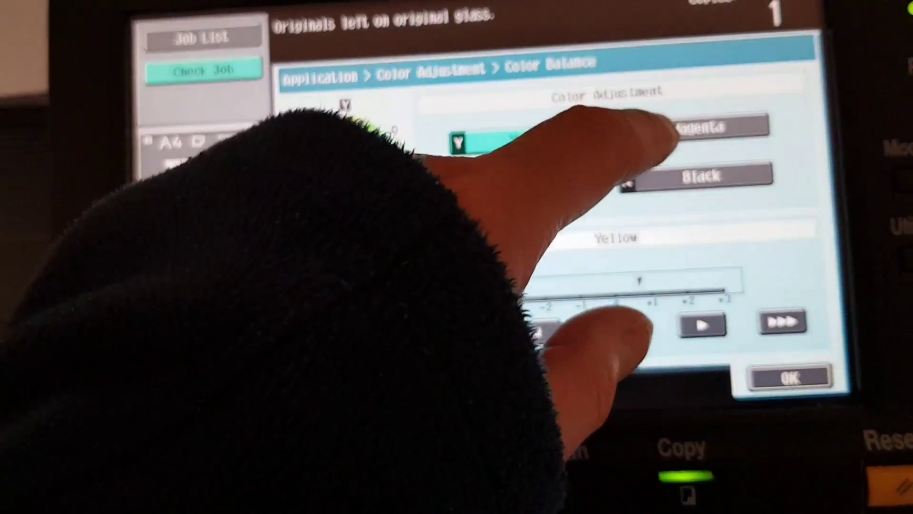
click(721, 126)
click(704, 325)
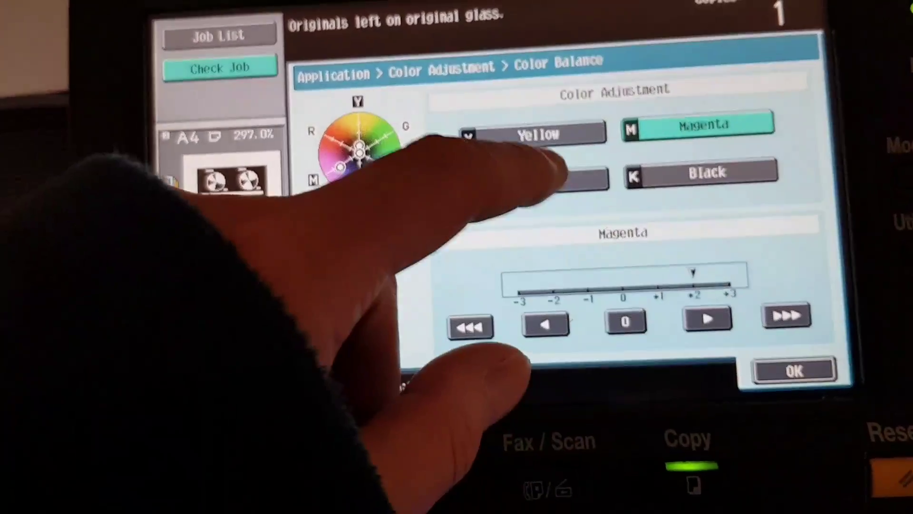
click(538, 186)
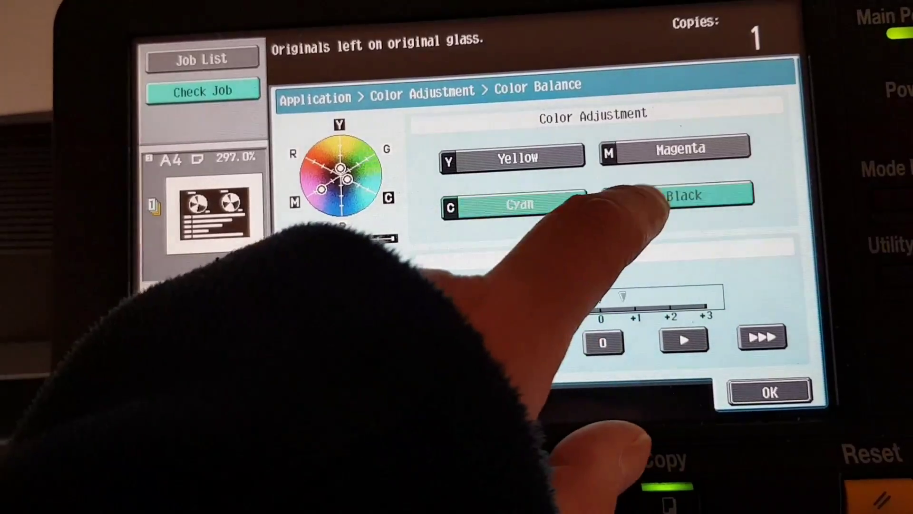
click(646, 199)
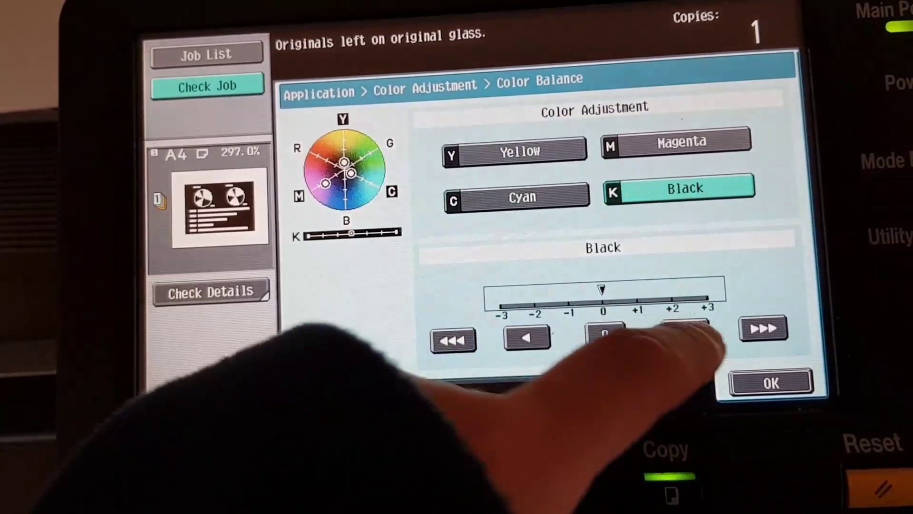
click(778, 372)
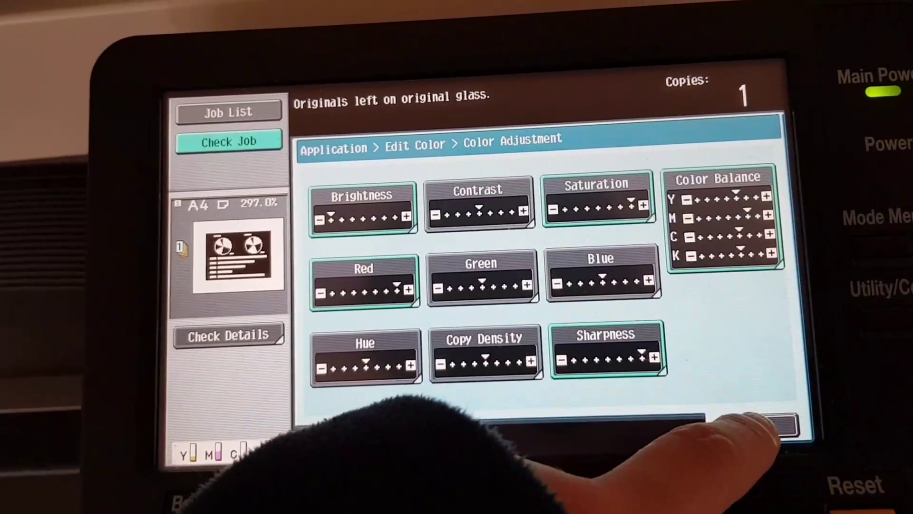
click(775, 427)
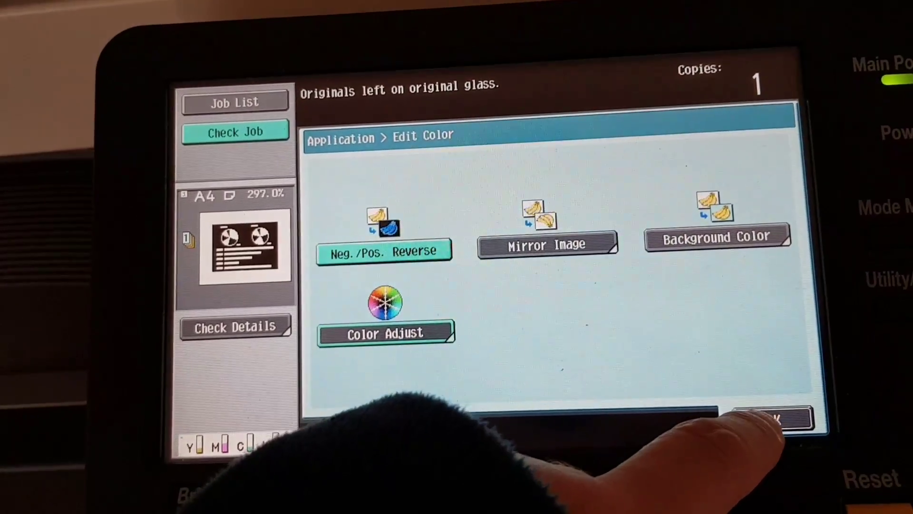